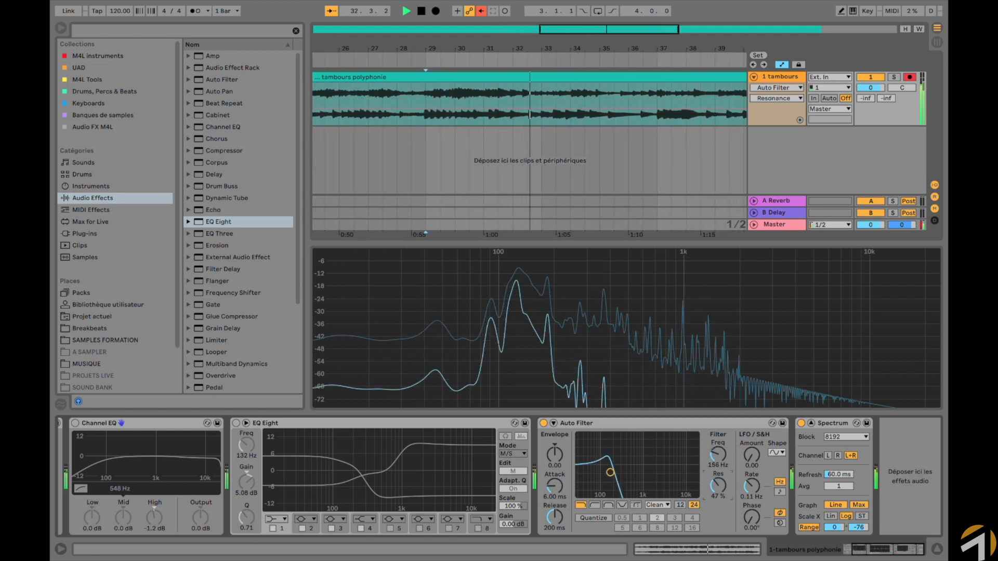
# - Sweep the Auto Filter's low-pass cutoff up to about 793 Hz while auditioning the clip
pyautogui.moveTo(716, 460); pyautogui.dragTo(695, 470)
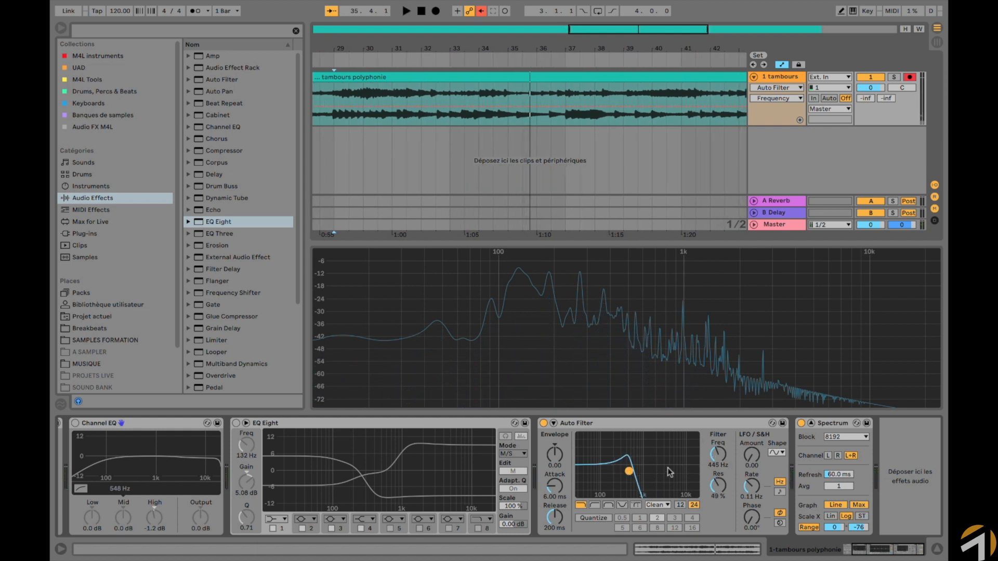
pyautogui.press('space')
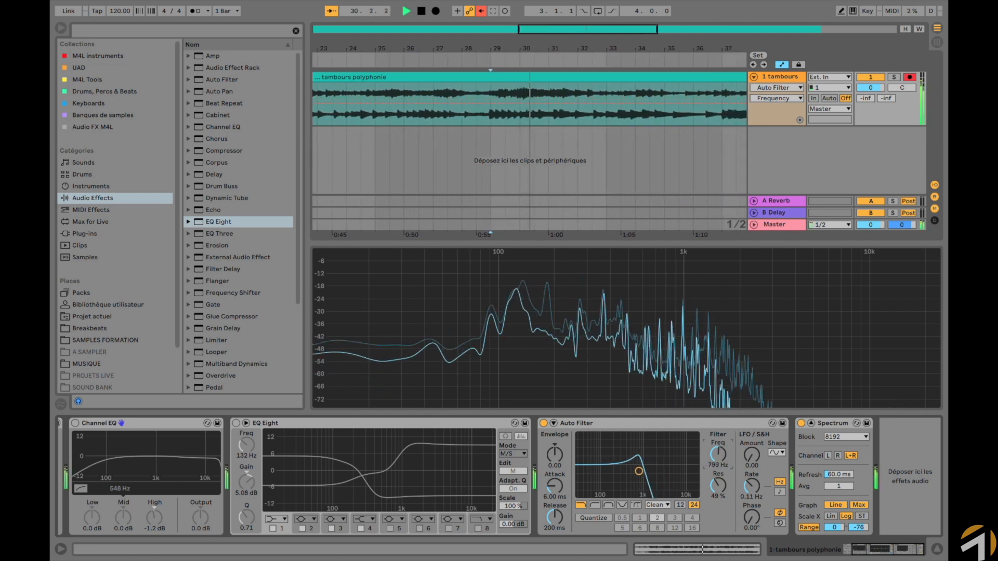
pyautogui.press('space')
# - Switch the Auto Filter to high-pass and audition it while sweeping the cutoff down to about 373 Hz
pyautogui.click(594, 505)
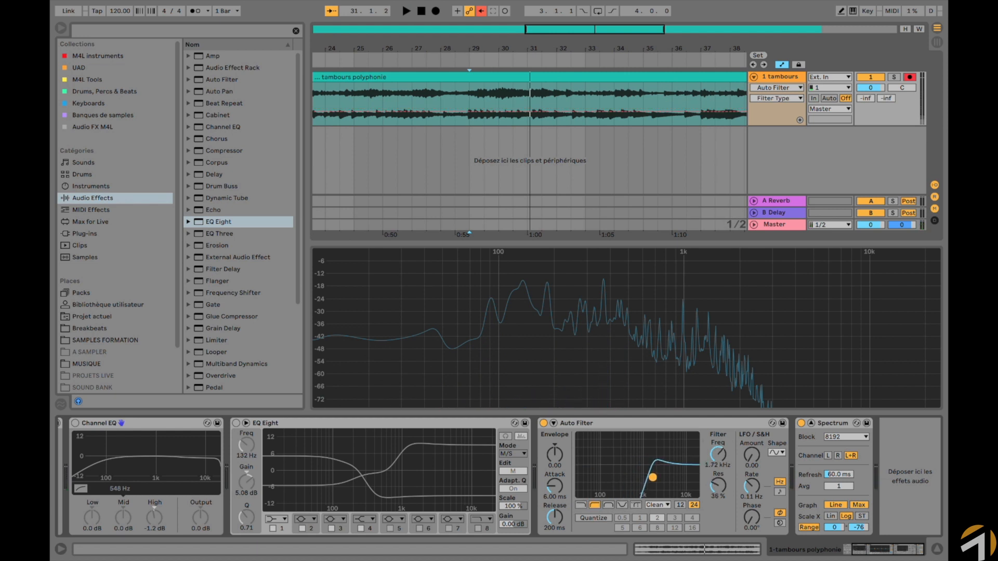
pyautogui.press('space')
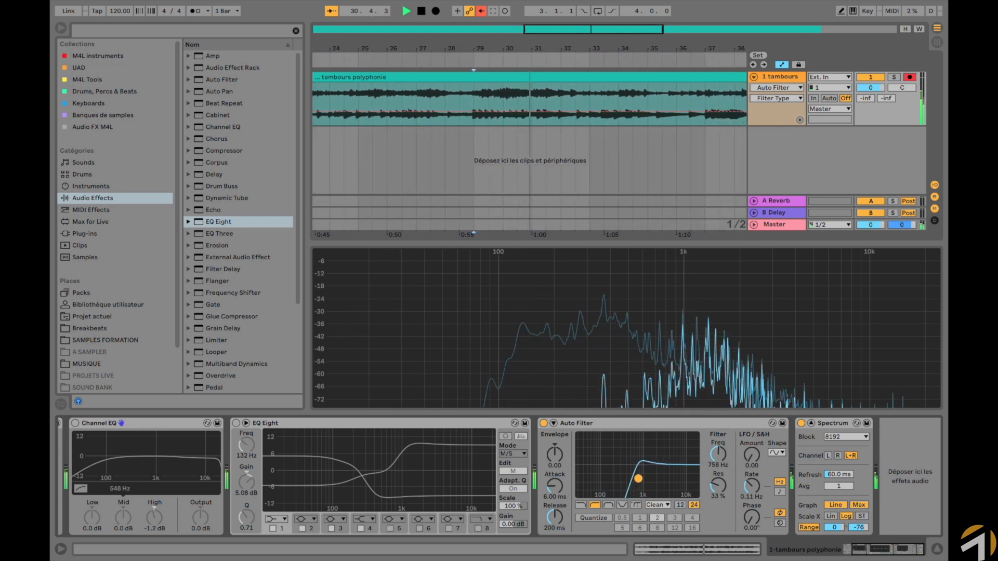
pyautogui.press('space')
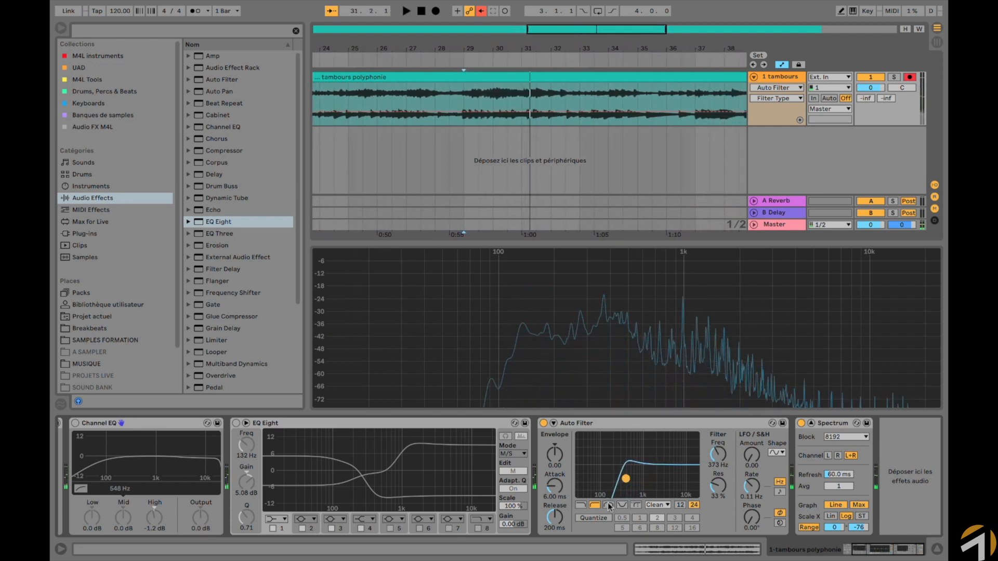
# - Switch the Auto Filter to band-pass and audition it with a frequency of about 613 Hz and 45% resonance
pyautogui.click(607, 505)
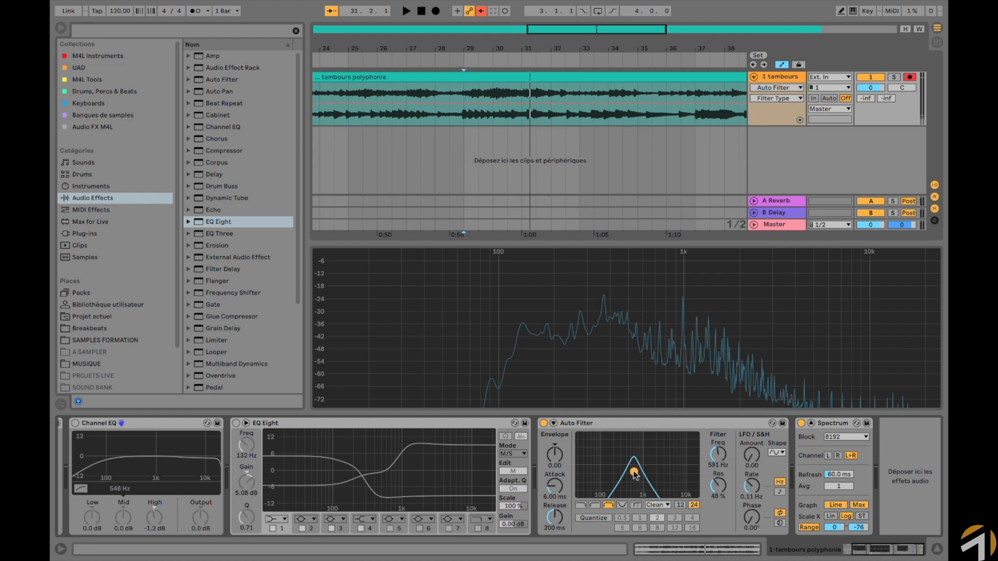
pyautogui.press('space')
pyautogui.moveTo(635, 476)
pyautogui.mouseDown()
pyautogui.moveTo(643, 471)
pyautogui.moveTo(634, 473)
pyautogui.mouseUp()
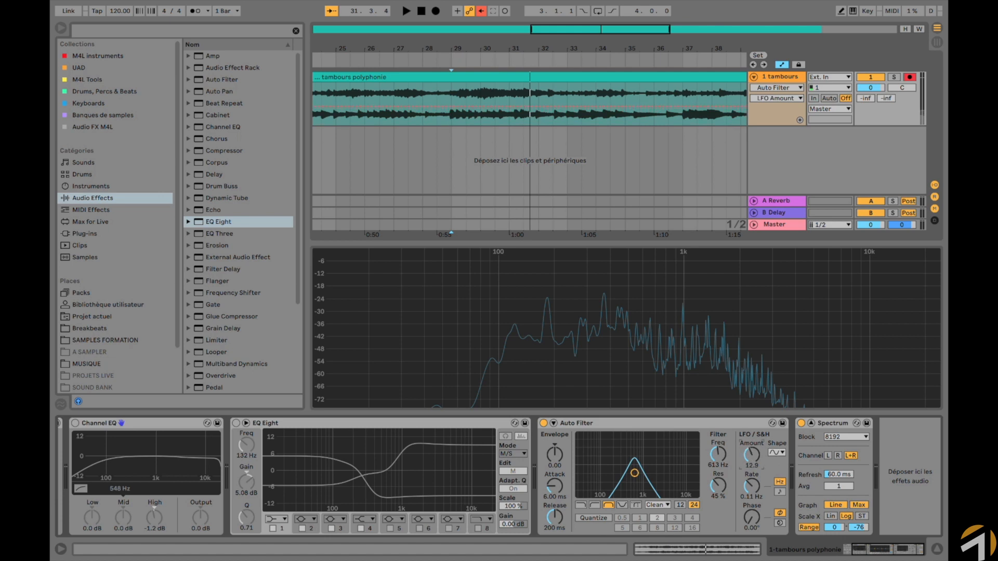
# - During playback, raise the LFO rate to about 2.15 Hz and switch the filter to low-pass at 524 Hz with 59% resonance
pyautogui.press('space')
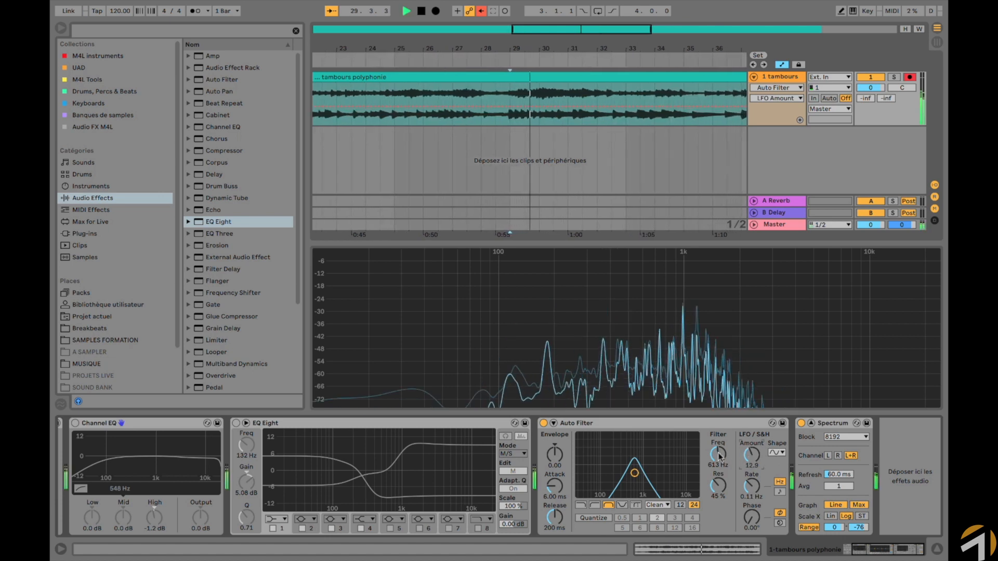
pyautogui.moveTo(751, 486); pyautogui.dragTo(751, 457)
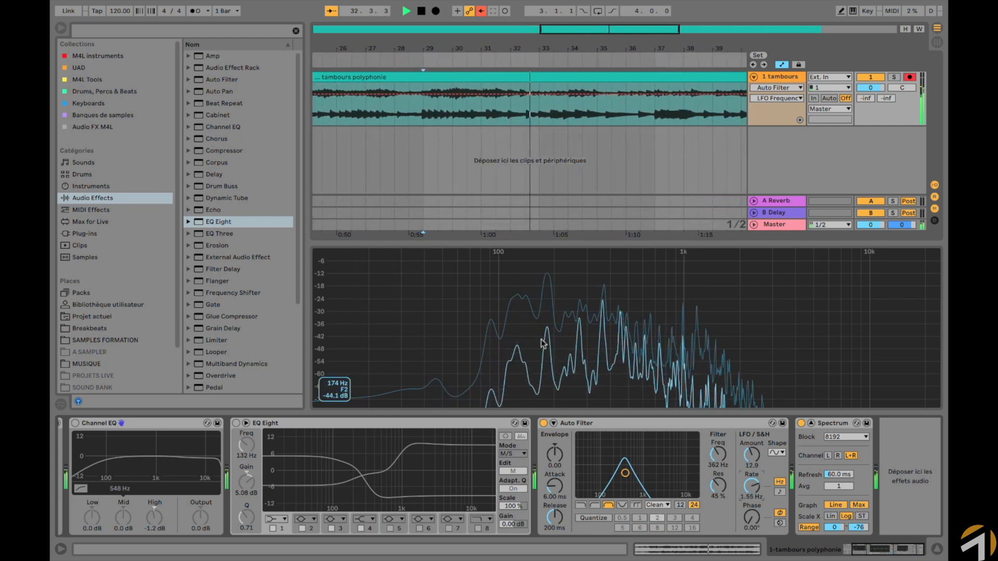
pyautogui.moveTo(751, 486)
pyautogui.mouseDown()
pyautogui.moveTo(751, 471)
pyautogui.moveTo(752, 488)
pyautogui.mouseUp()
pyautogui.click(581, 505)
pyautogui.moveTo(620, 473); pyautogui.dragTo(626, 467)
# - Choose the jagged random LFO shape and set the LFO rate to 2.28 Hz and amount to 6.67
pyautogui.click(777, 453)
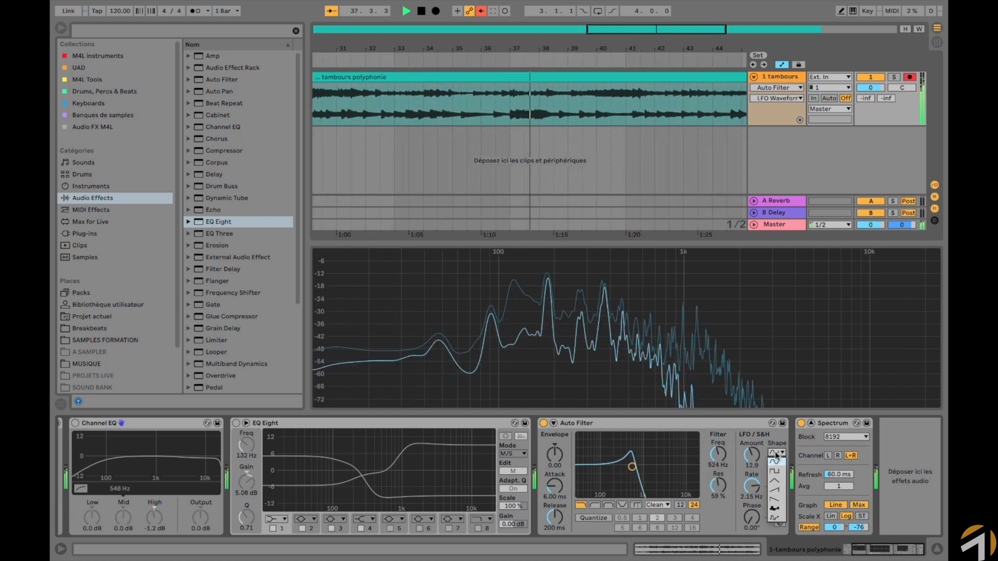
pyautogui.click(775, 509)
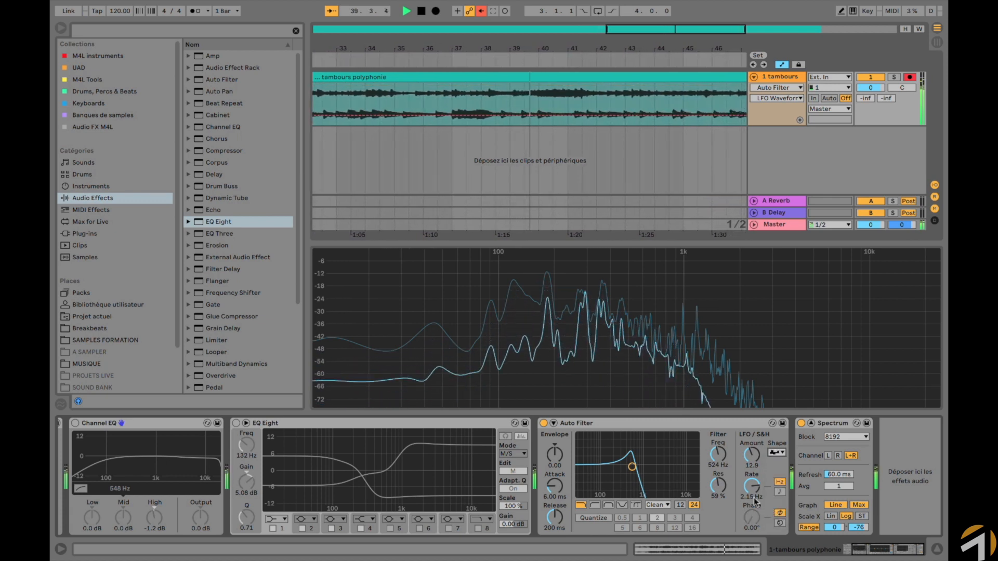
pyautogui.moveTo(750, 491); pyautogui.dragTo(750, 513)
pyautogui.moveTo(751, 456)
pyautogui.mouseDown()
pyautogui.moveTo(751, 476)
pyautogui.moveTo(751, 468)
pyautogui.mouseUp()
# - Audition the modulated filter as high-pass and band-pass, setting the band-pass to 682 Hz with 70% resonance
pyautogui.click(594, 505)
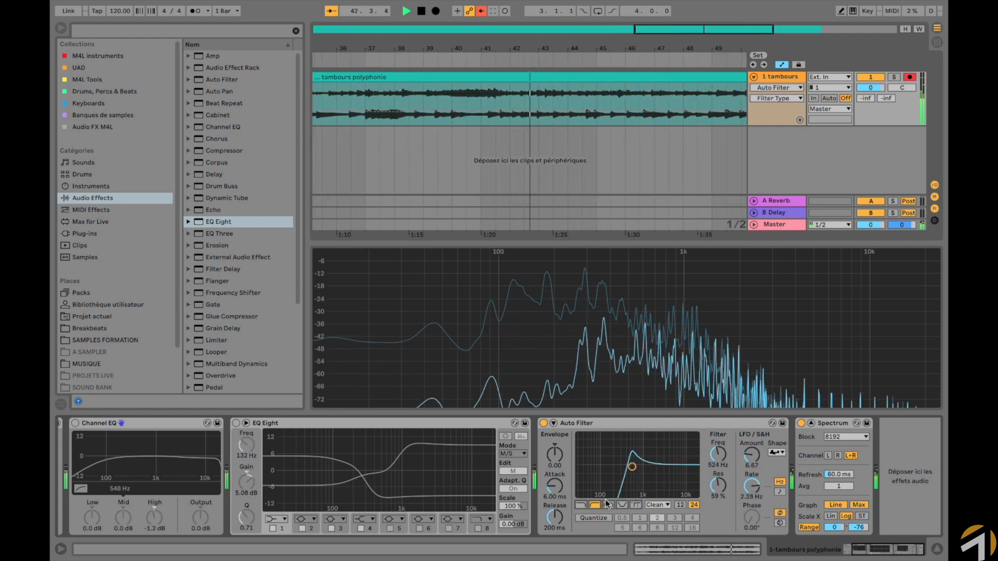
pyautogui.click(607, 504)
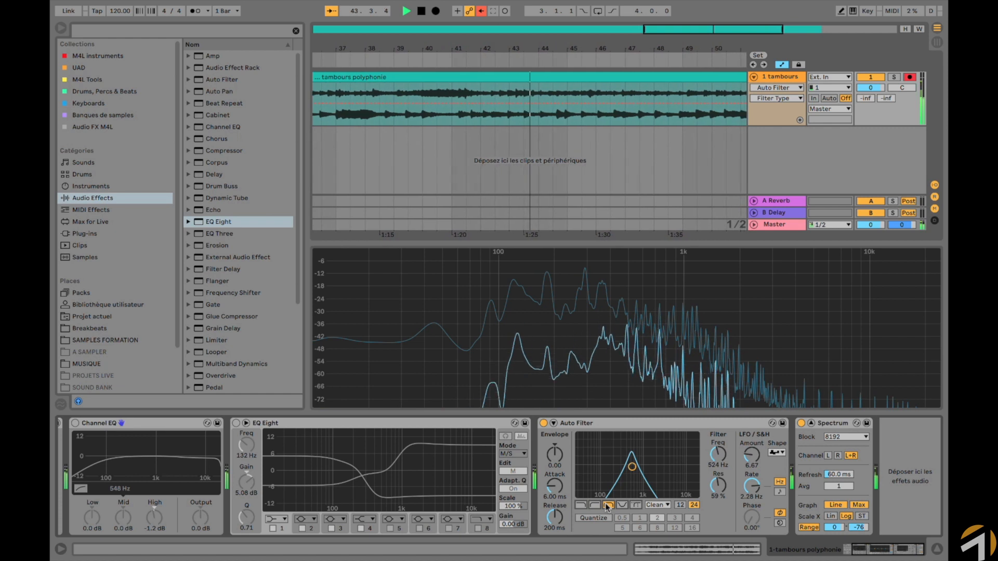
pyautogui.moveTo(718, 486); pyautogui.dragTo(717, 477)
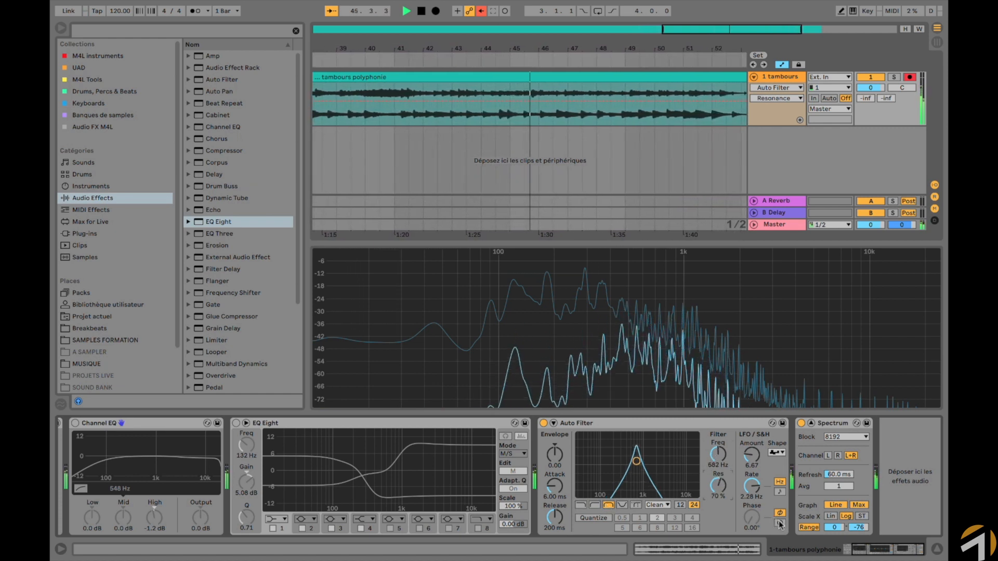
pyautogui.press('space')
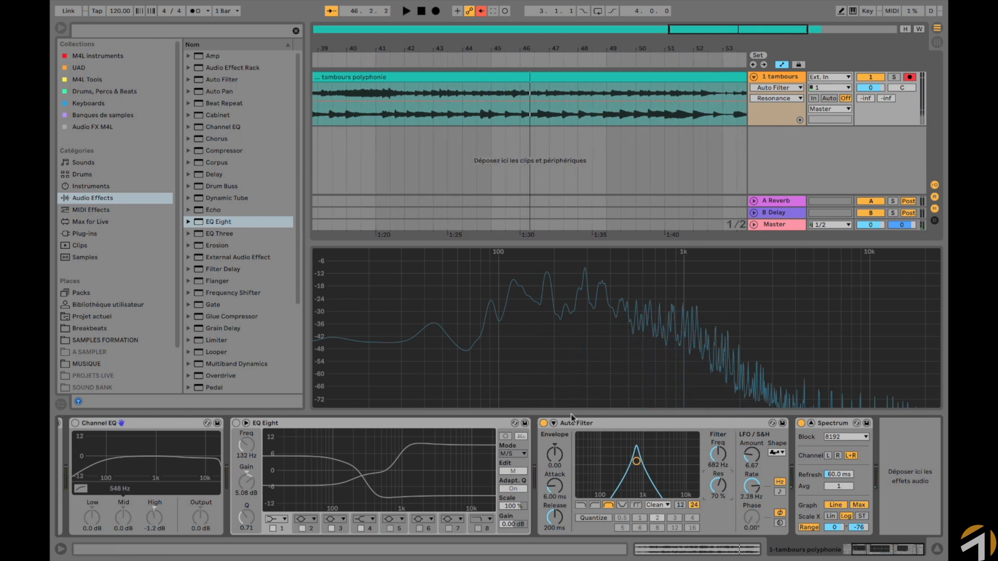
# - Reset the Auto Filter's LFO amount to 0 and turn off the arrangement grid
pyautogui.click(464, 120)
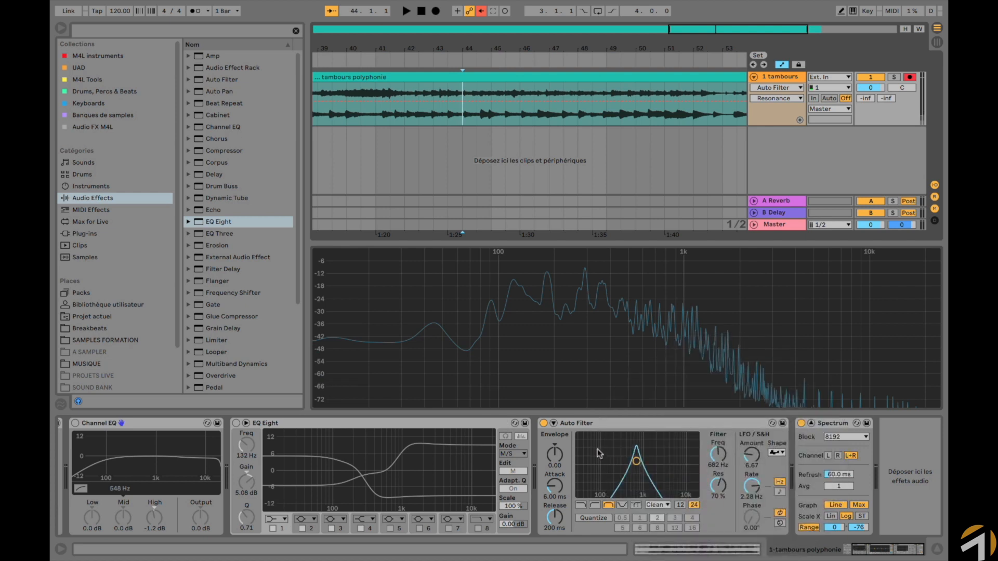
pyautogui.click(752, 455)
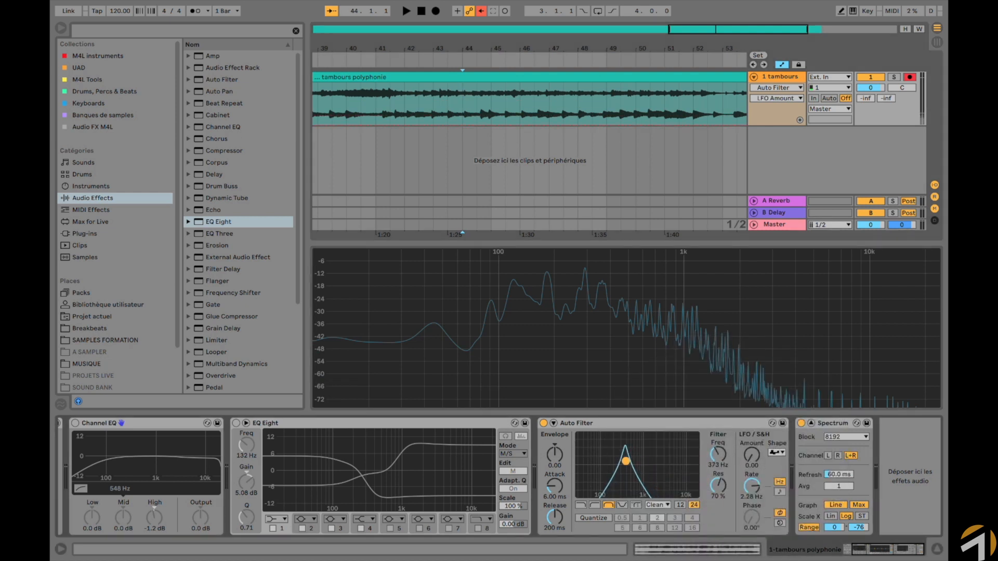
pyautogui.rightClick(452, 158)
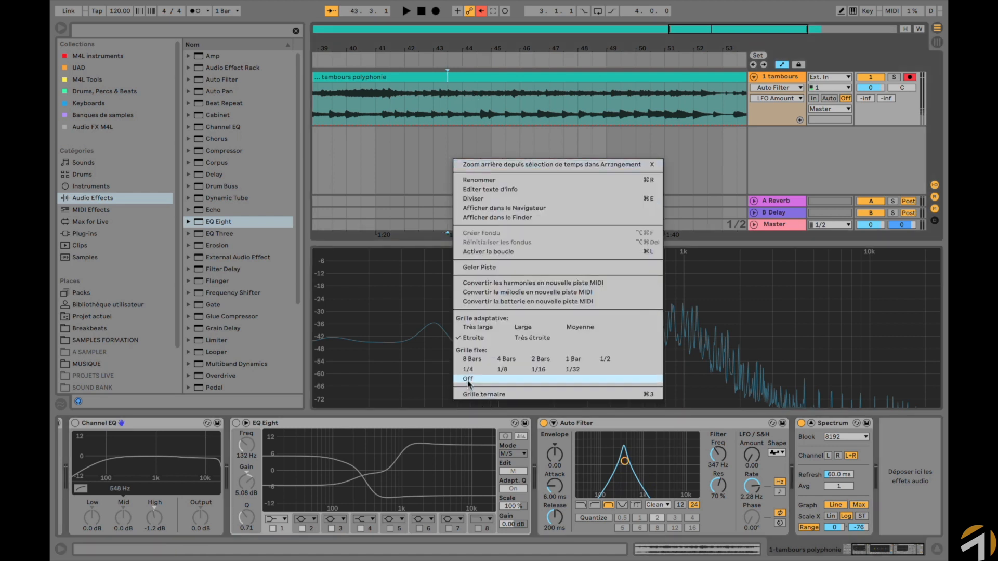
pyautogui.click(468, 381)
# - Play the tambours clip from around bar 6, where the louder drumming begins
pyautogui.press('-')
pyautogui.press('-')
pyautogui.press('-')
pyautogui.press('-')
pyautogui.press('-')
pyautogui.press('-')
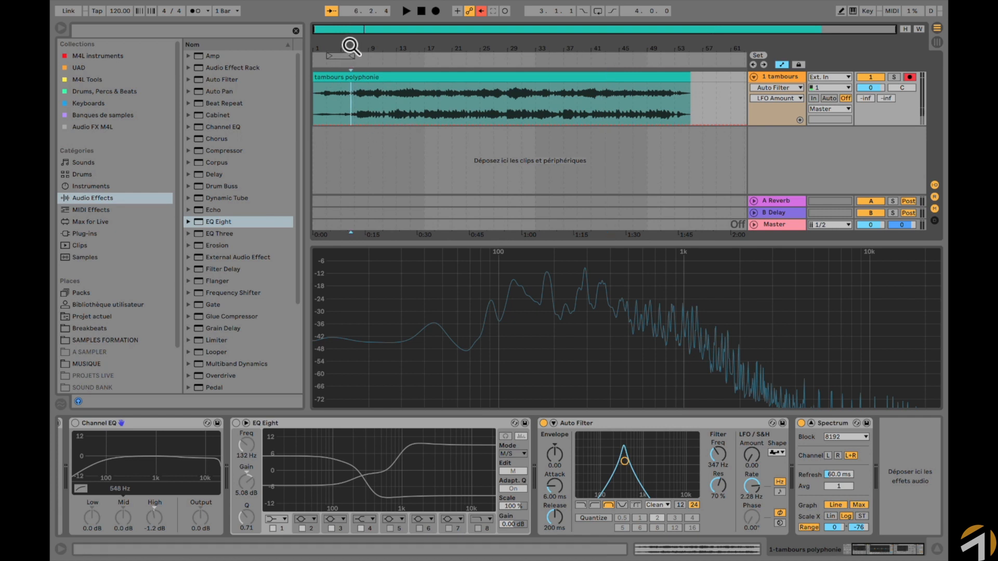
pyautogui.press('+')
pyautogui.press('+')
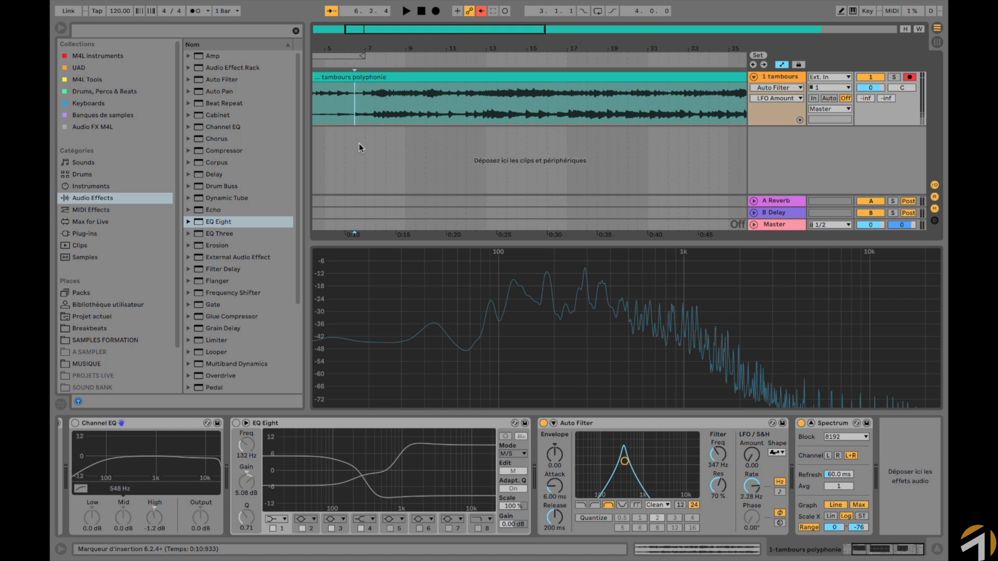
pyautogui.click(361, 142)
pyautogui.press('space')
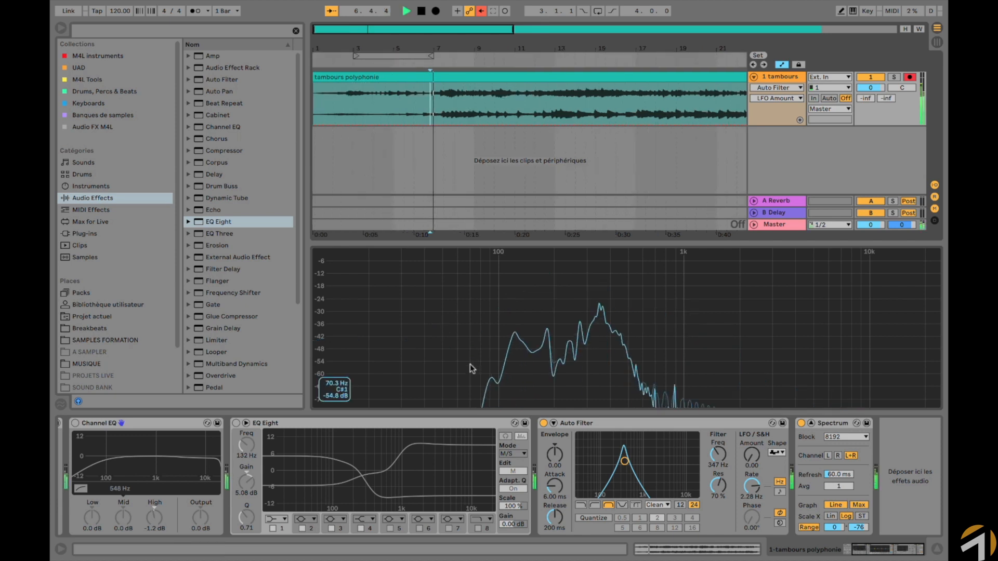
# - Set the filter envelope amount to 76.6, attack to 7.22 ms and release to 273 ms
pyautogui.moveTo(555, 461); pyautogui.dragTo(556, 457)
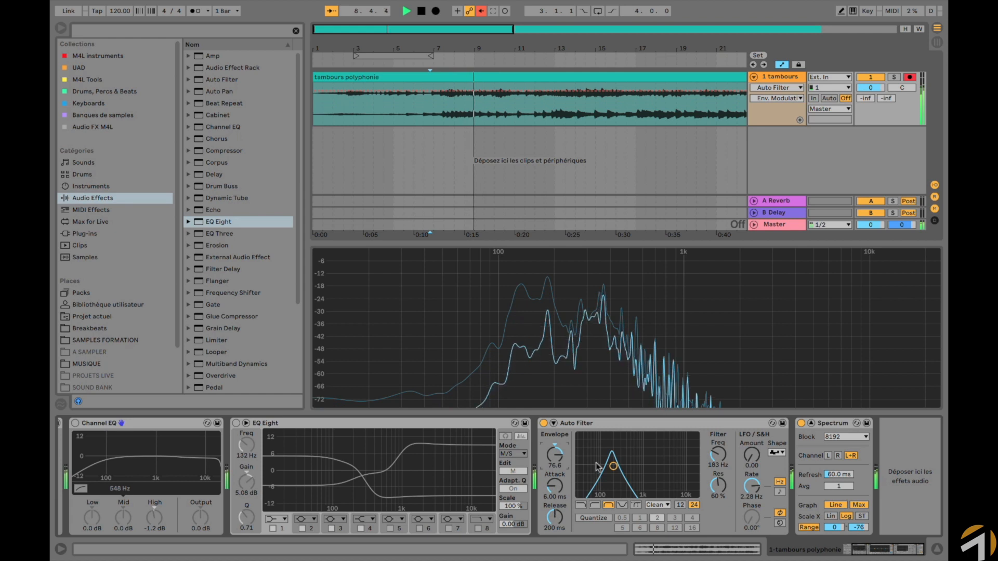
pyautogui.moveTo(554, 486); pyautogui.dragTo(553, 493)
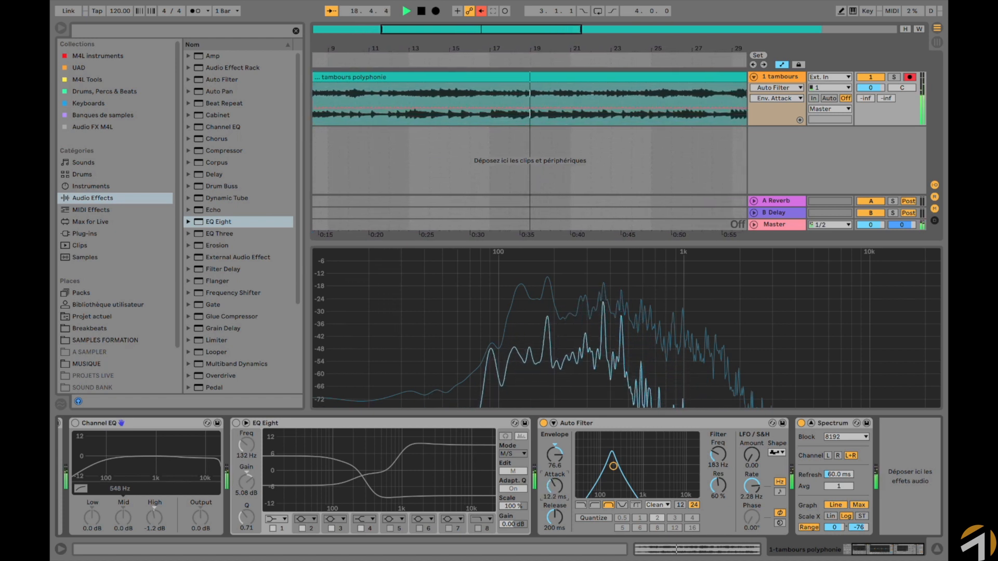
pyautogui.moveTo(555, 486); pyautogui.dragTo(554, 502)
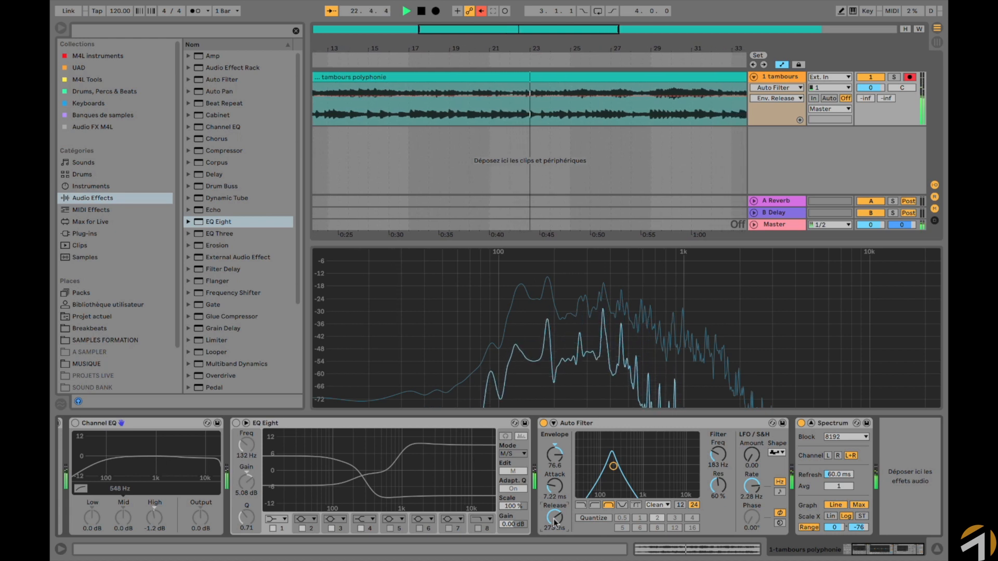
# - Replay the clip from around bar 28 and set a negative envelope amount of -68.5 with the band-pass frequency at 1.34 kHz
pyautogui.moveTo(541, 45); pyautogui.dragTo(541, 31)
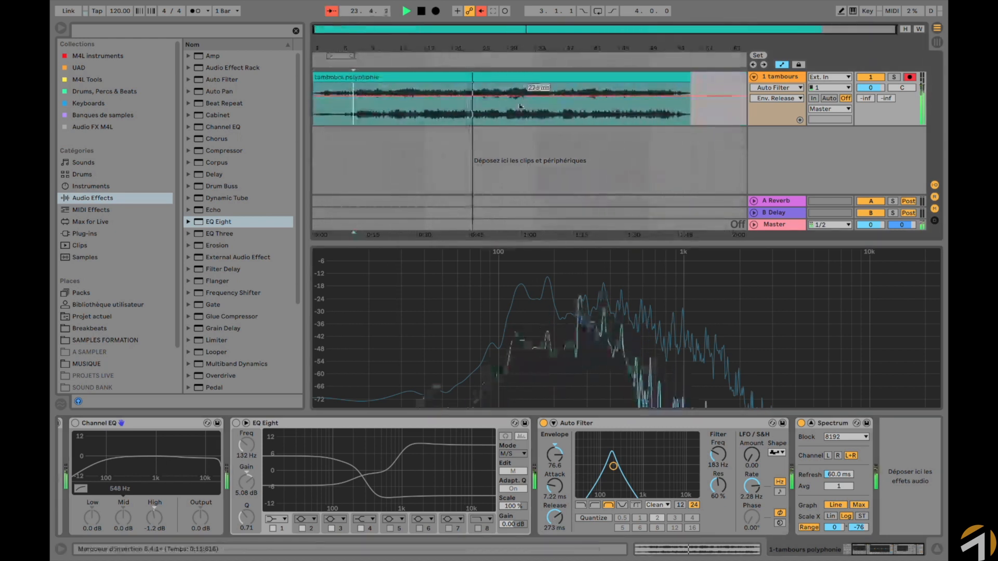
pyautogui.click(508, 116)
pyautogui.press('space')
pyautogui.press('space')
pyautogui.moveTo(551, 458); pyautogui.dragTo(551, 439)
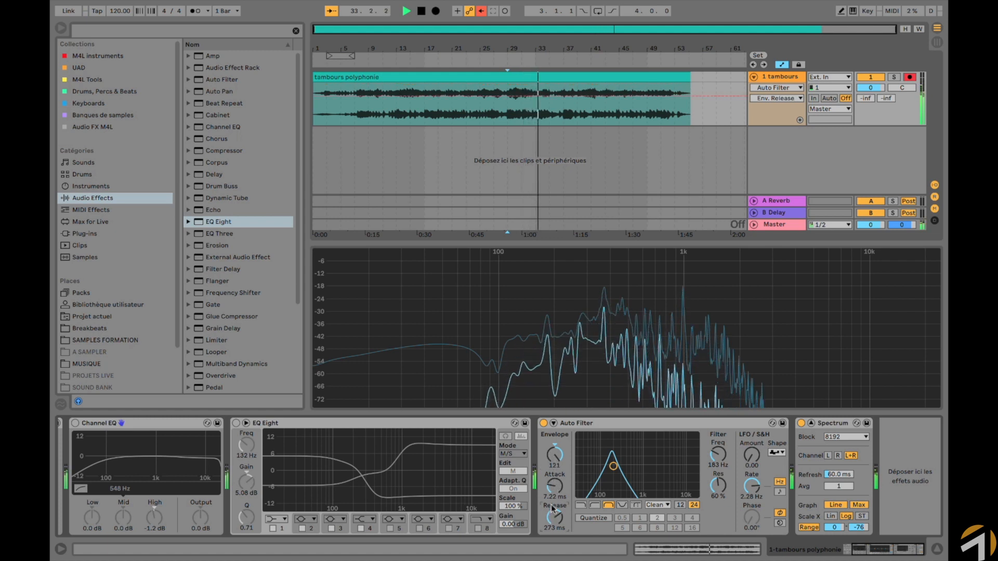
pyautogui.moveTo(554, 455); pyautogui.dragTo(555, 465)
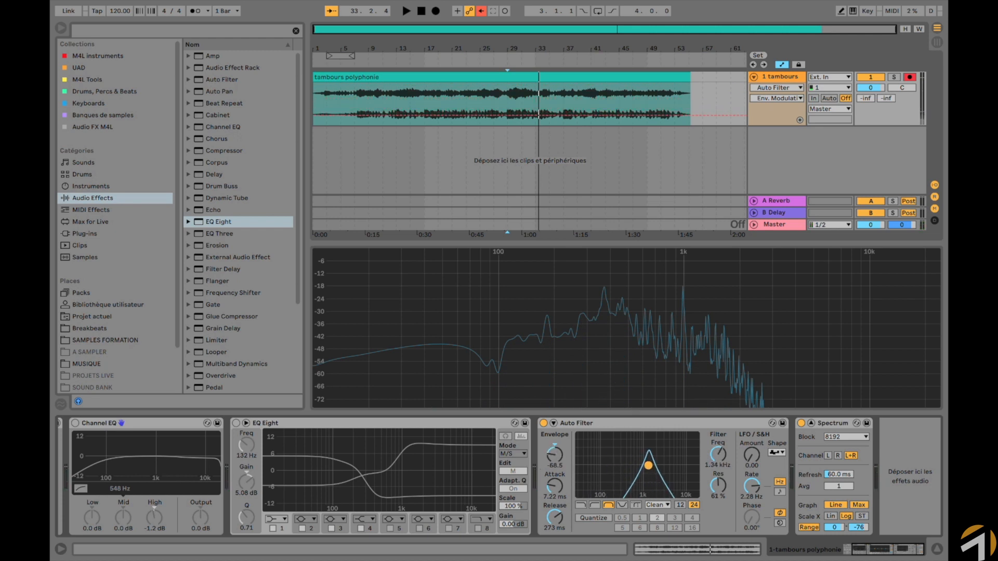
# - Switch the filter to high-pass at 1.20 kHz with 47% resonance and set the envelope amount to -127 during playback
pyautogui.click(593, 506)
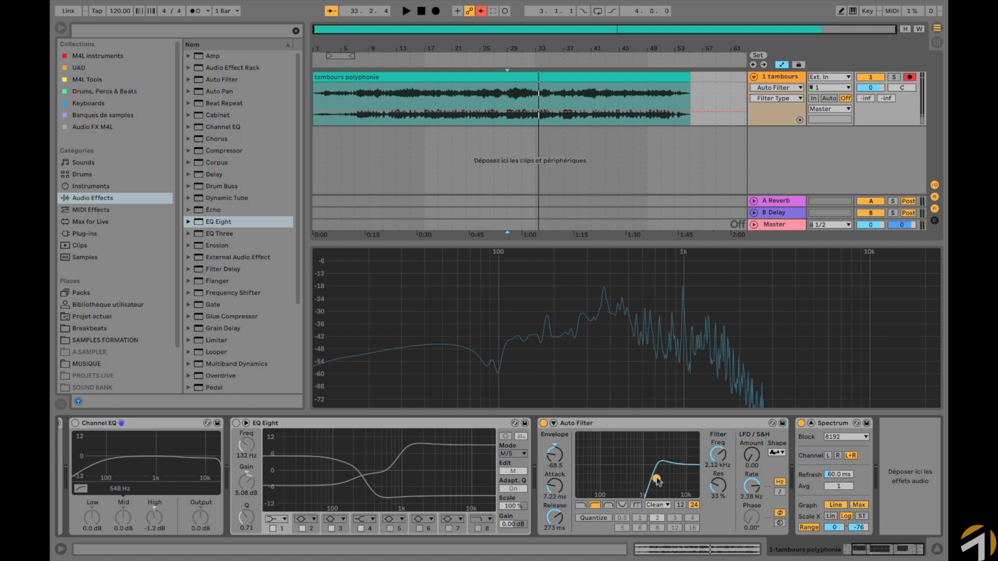
pyautogui.press('space')
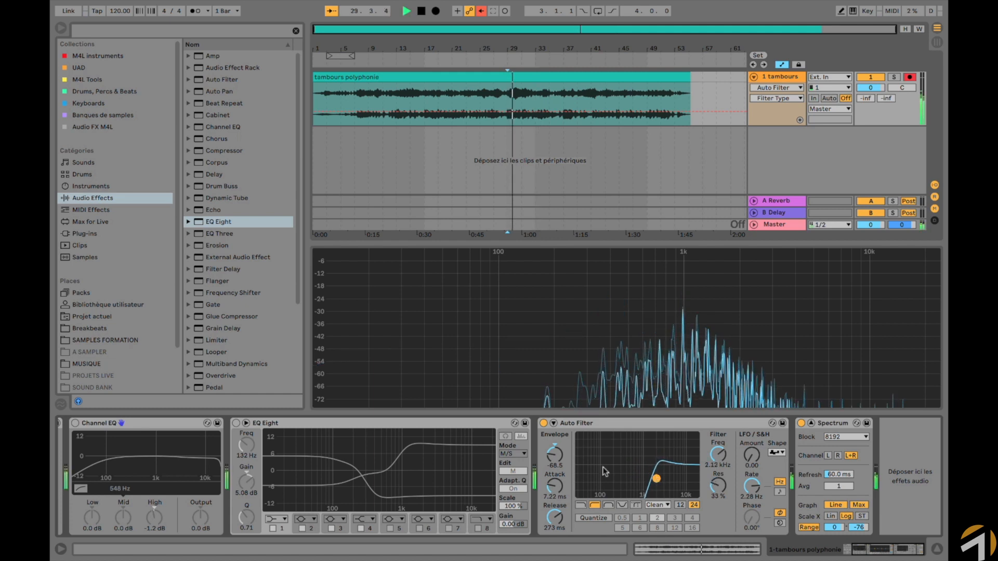
pyautogui.moveTo(554, 456); pyautogui.dragTo(554, 478)
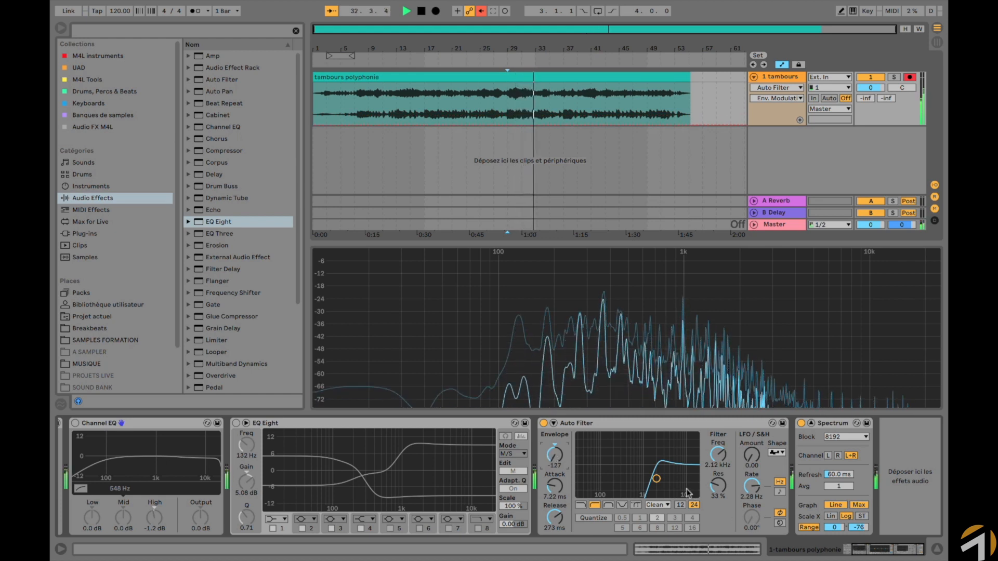
pyautogui.moveTo(656, 467); pyautogui.dragTo(647, 475)
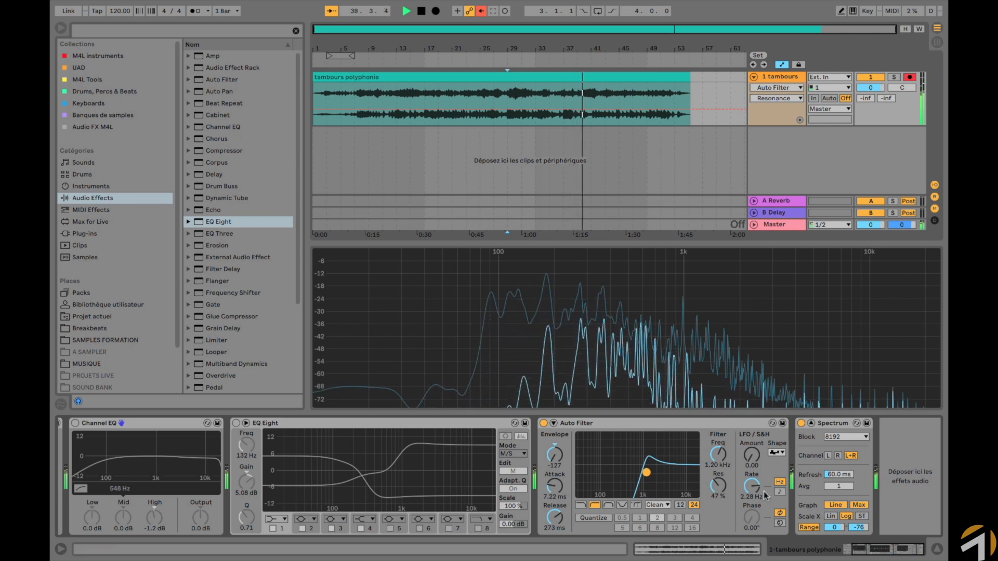
# - Choose the sine LFO shape and set the LFO amount to 4.29 and rate to 8.48 Hz
pyautogui.click(782, 453)
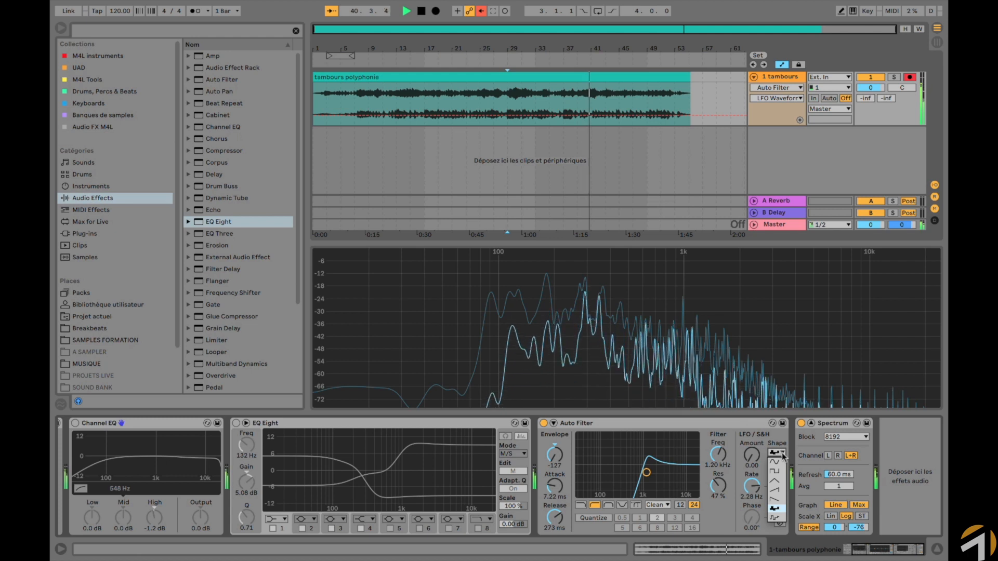
pyautogui.click(775, 464)
pyautogui.moveTo(752, 456); pyautogui.dragTo(752, 429)
pyautogui.moveTo(752, 487)
pyautogui.mouseDown()
pyautogui.moveTo(752, 463)
pyautogui.moveTo(751, 471)
pyautogui.mouseUp()
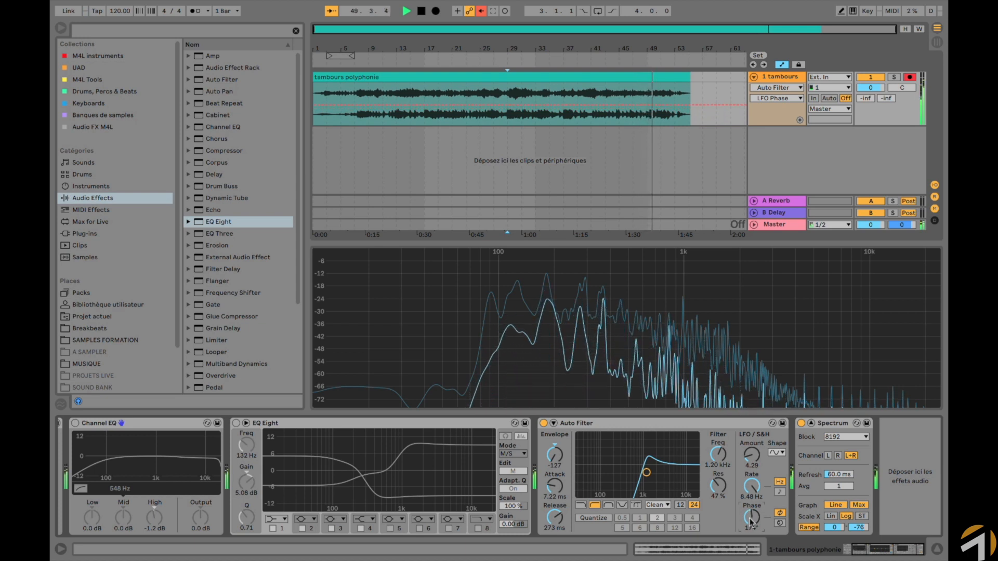
# - Switch the LFO's stereo mode from Phase to Spin and set it to 15%
pyautogui.click(780, 523)
pyautogui.moveTo(754, 521); pyautogui.dragTo(755, 514)
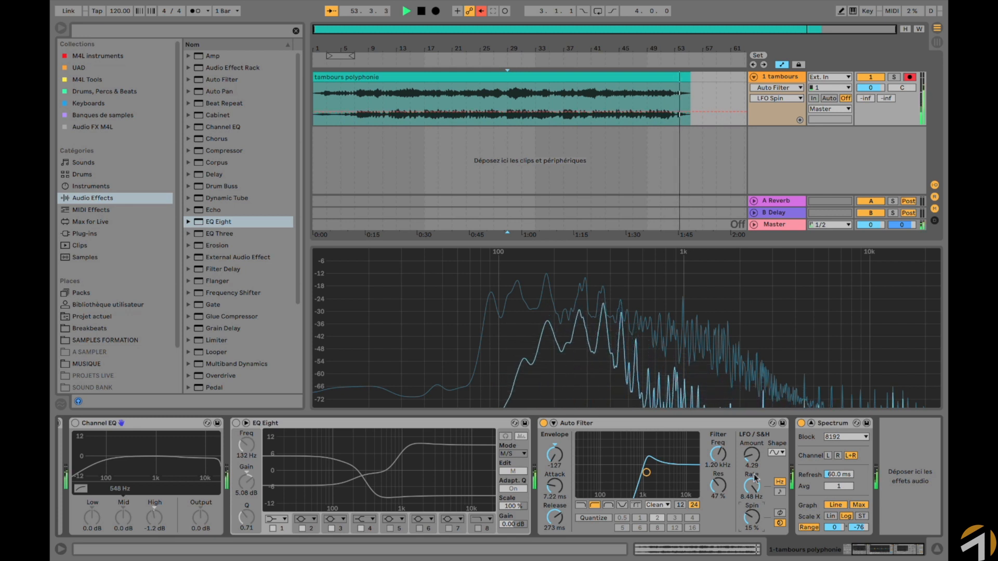
# - Set the LFO rate to 2.04 Hz and amount to 9.52, and replay the clip from around bar 14
pyautogui.moveTo(754, 487); pyautogui.dragTo(755, 496)
pyautogui.moveTo(747, 460); pyautogui.dragTo(747, 451)
pyautogui.click(404, 157)
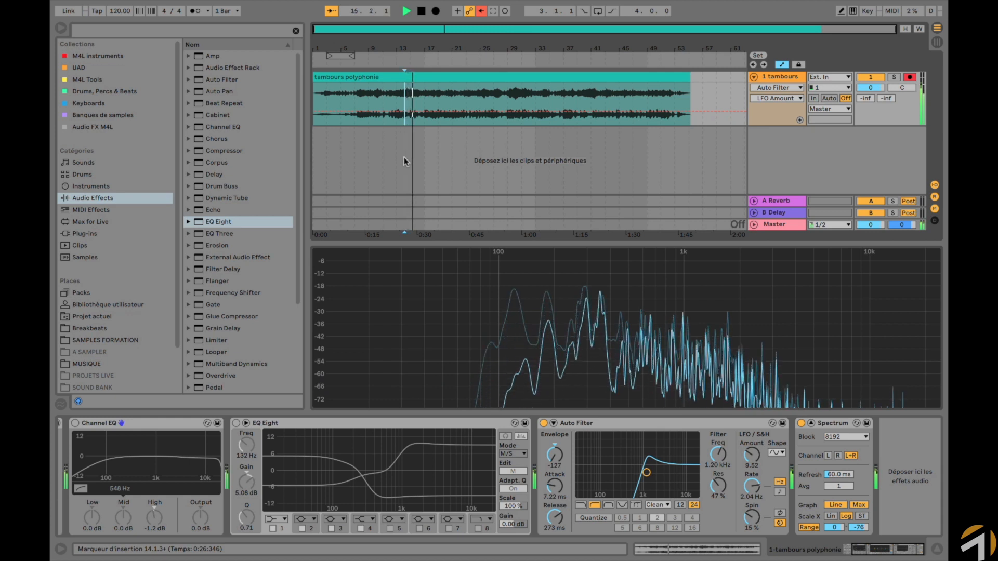
# - Set the LFO to amount 7.38 at 3.94 Hz, and replay with a low-pass at 204 Hz, 40% resonance and envelope amount 119
pyautogui.moveTo(751, 486); pyautogui.dragTo(759, 477)
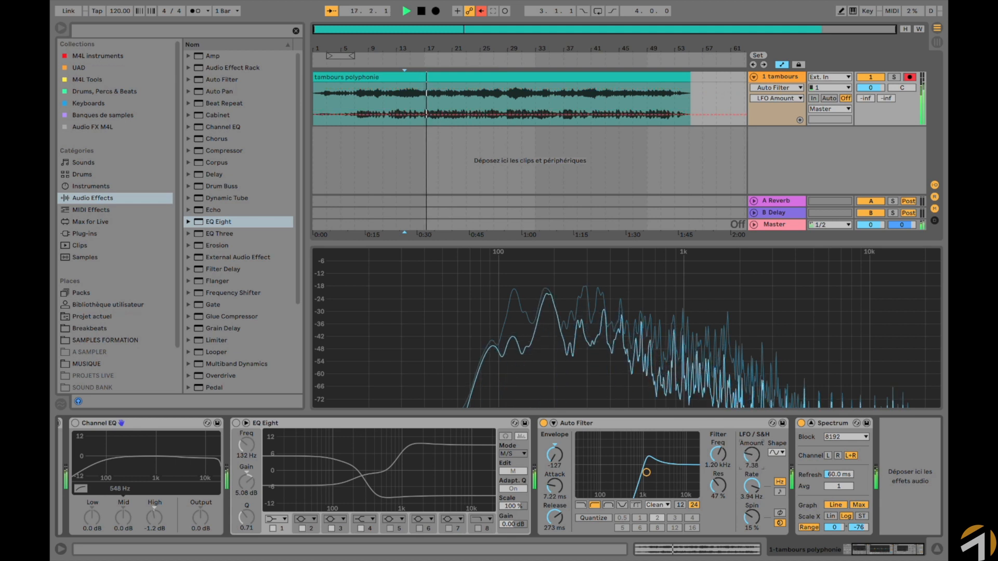
pyautogui.click(581, 505)
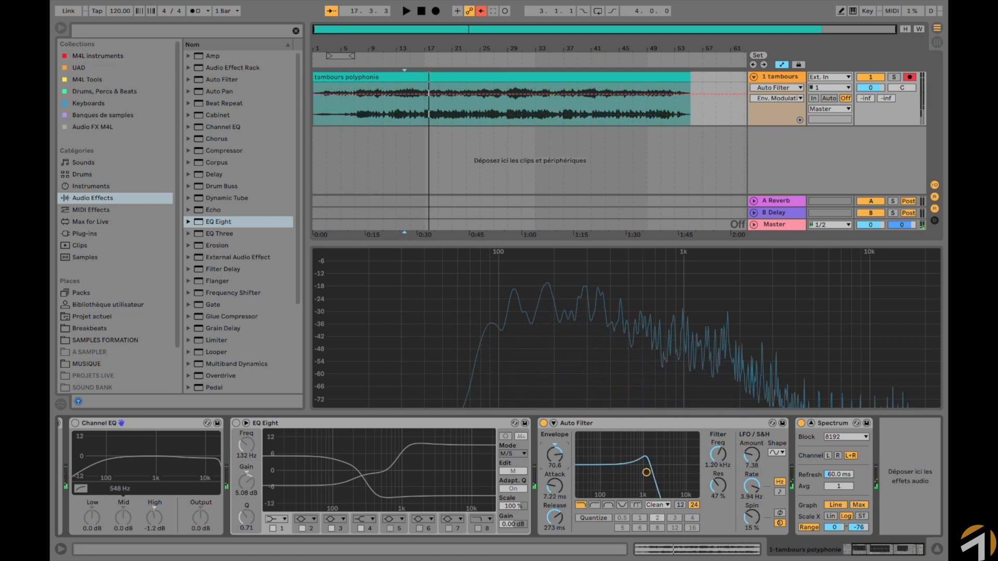
pyautogui.moveTo(555, 455); pyautogui.dragTo(554, 461)
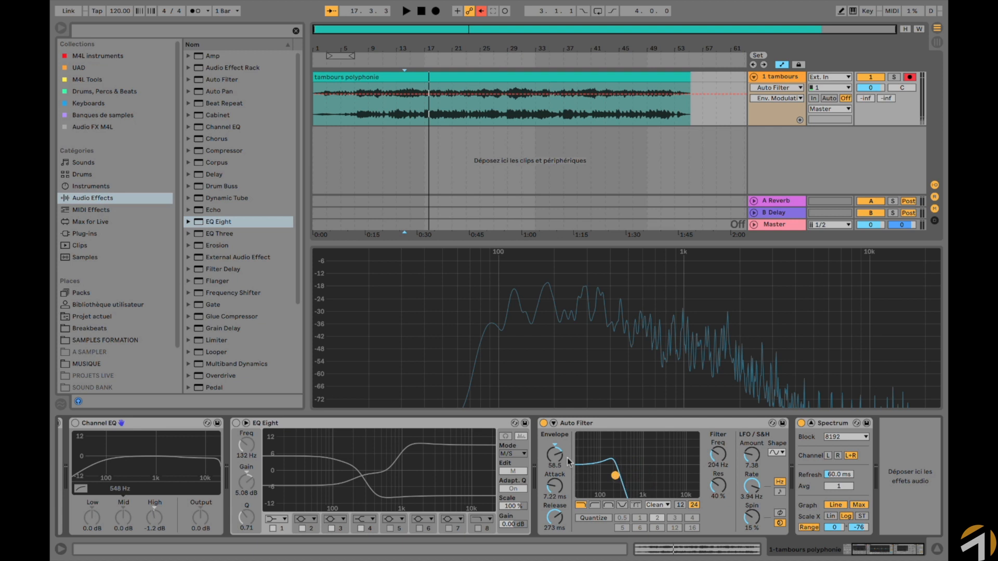
pyautogui.press('space')
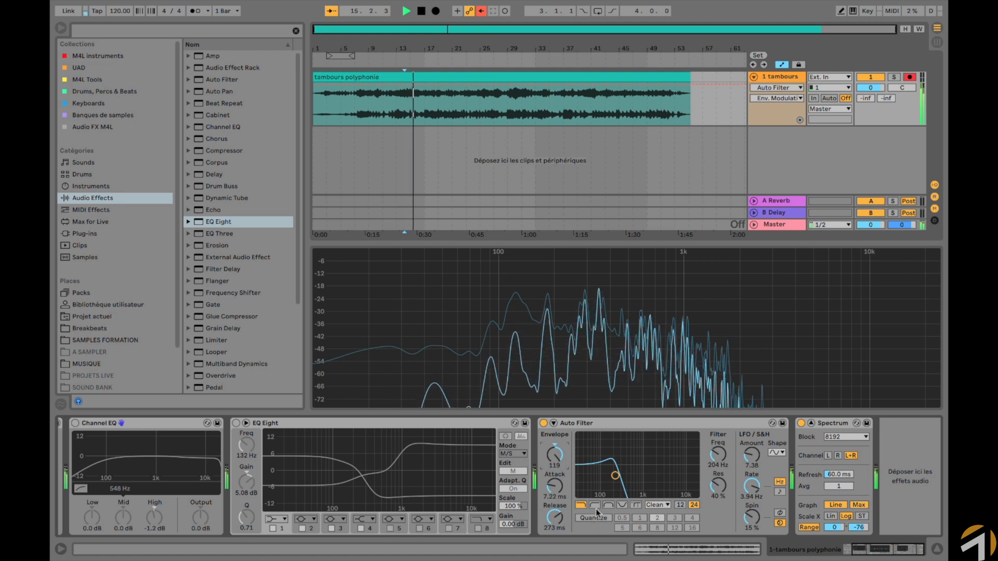
# - Switch to a band-pass at 138 Hz with 35% resonance, LFO amount 5.24, envelope attack 4.61 ms and release 330 ms
pyautogui.click(608, 505)
pyautogui.moveTo(614, 477); pyautogui.dragTo(601, 466)
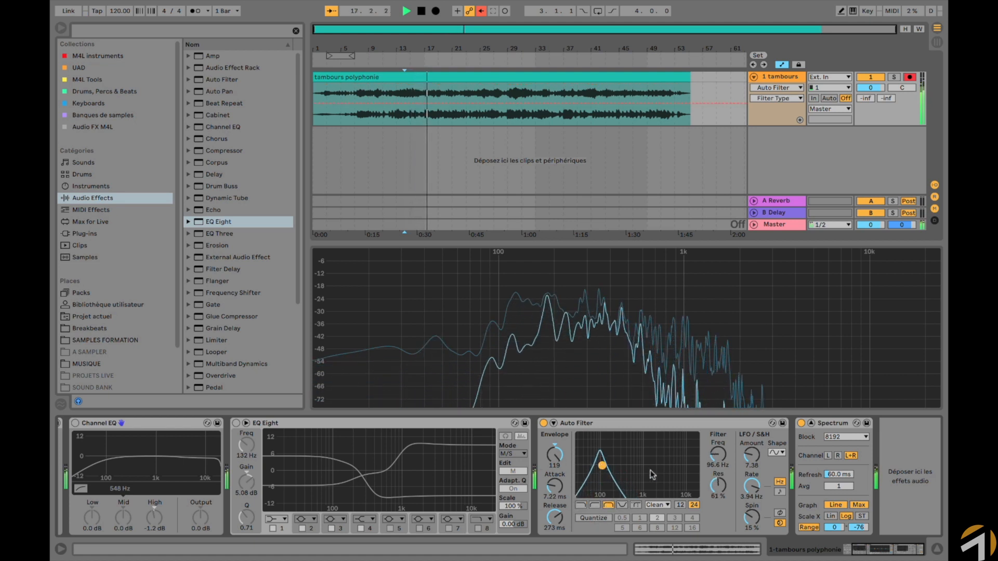
pyautogui.moveTo(750, 457); pyautogui.dragTo(750, 465)
pyautogui.moveTo(602, 466); pyautogui.dragTo(555, 507)
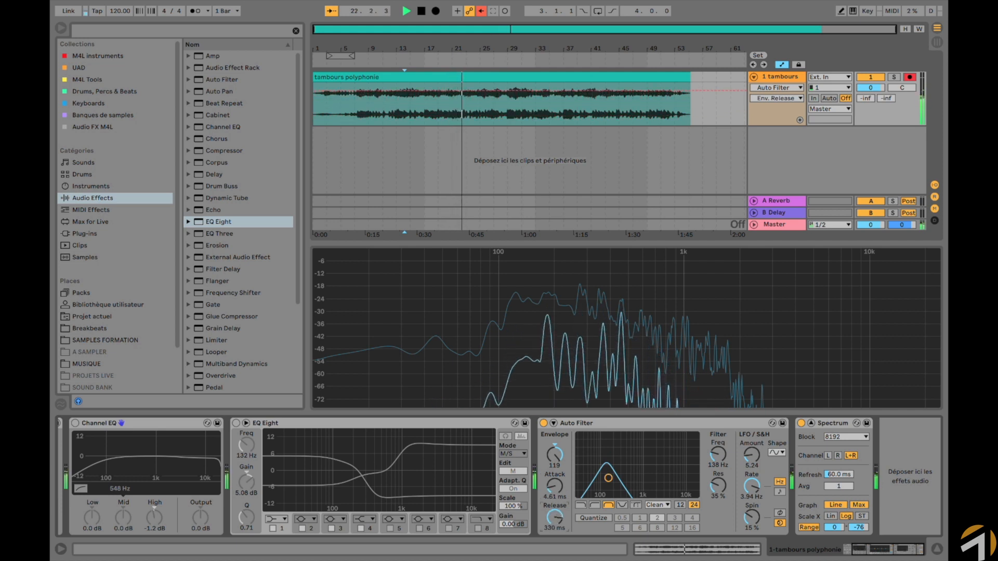
# - Return the filter to low-pass at 635 Hz with 62% resonance, and compare the sound with Auto Filter bypassed and re-enabled
pyautogui.click(581, 505)
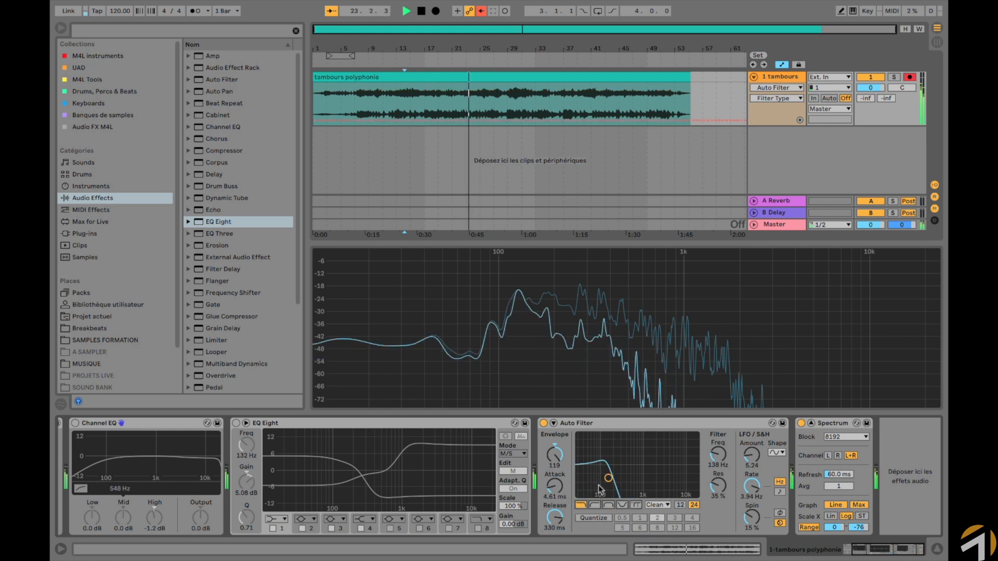
pyautogui.moveTo(630, 474); pyautogui.dragTo(634, 464)
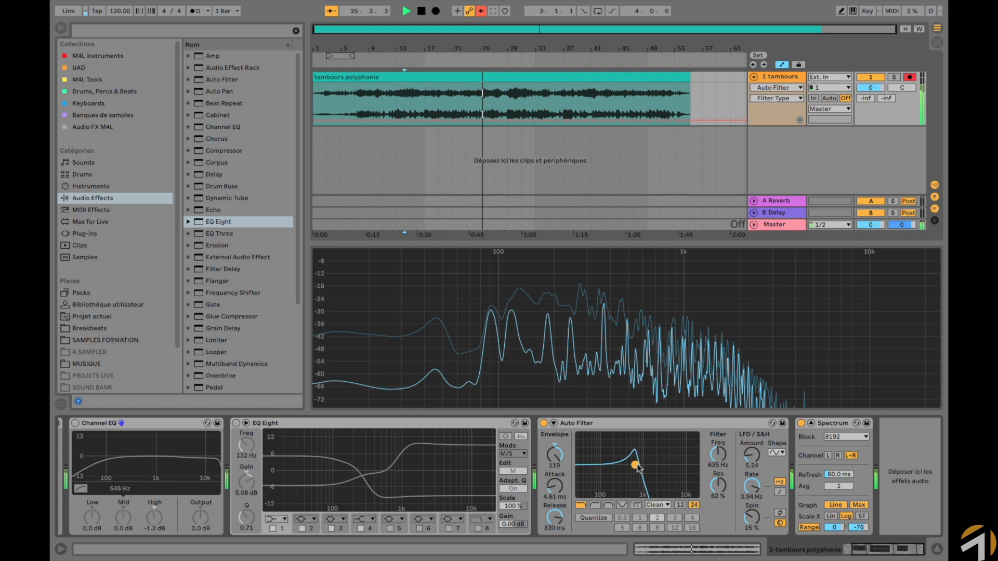
pyautogui.click(543, 423)
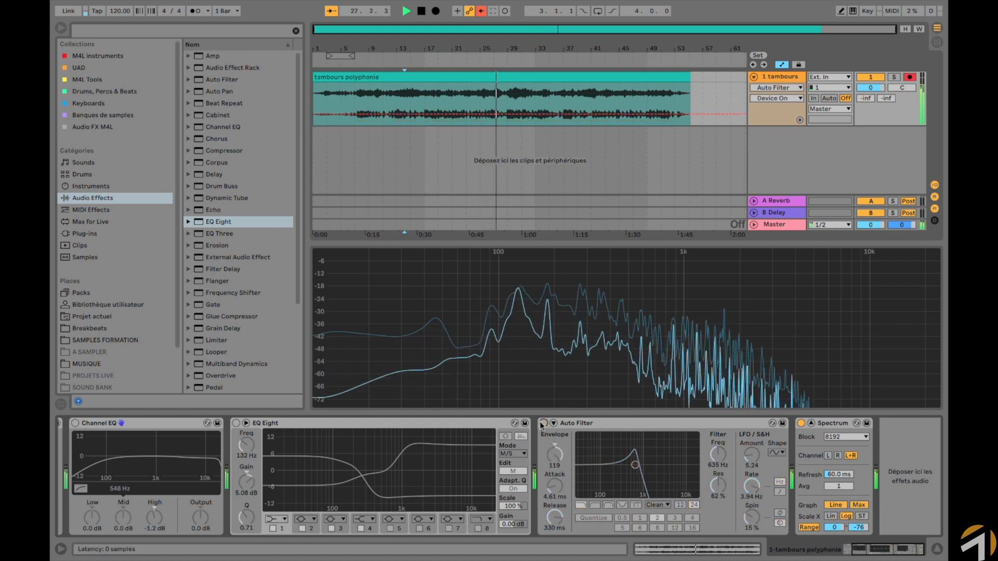
pyautogui.click(543, 423)
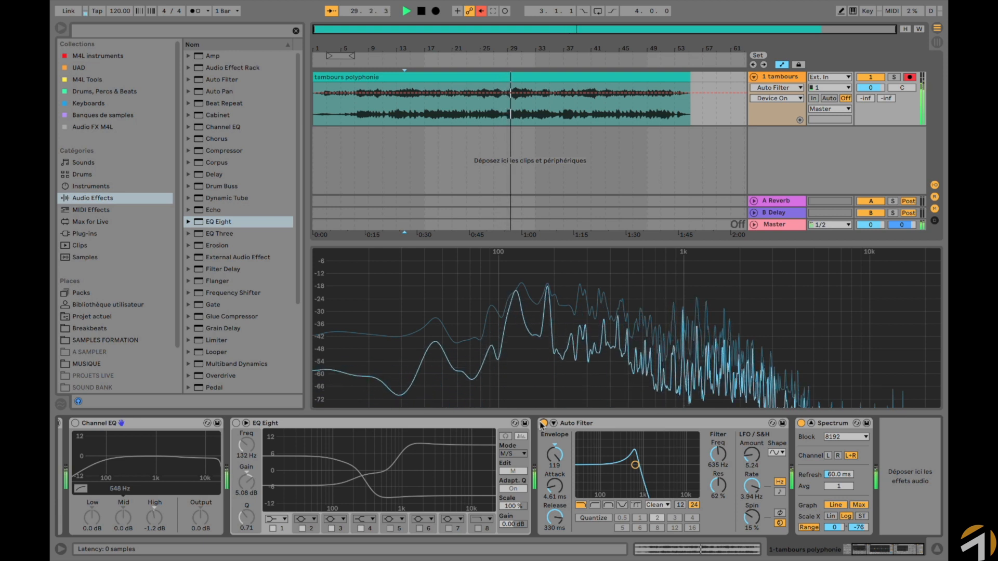
# - Lower Auto Filter's LFO amount to 3.57 during playback
pyautogui.click(751, 455)
pyautogui.moveTo(752, 455); pyautogui.dragTo(751, 453)
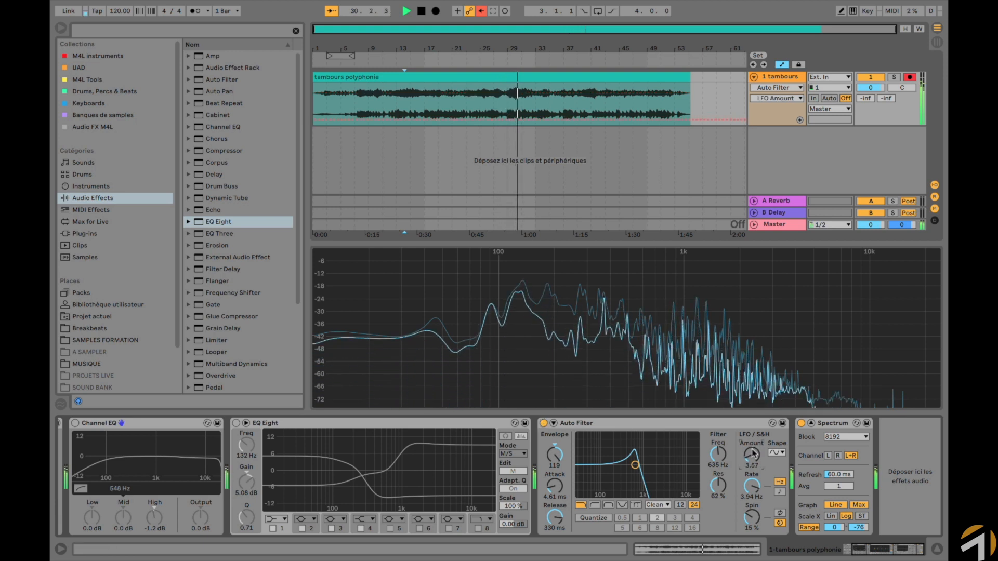